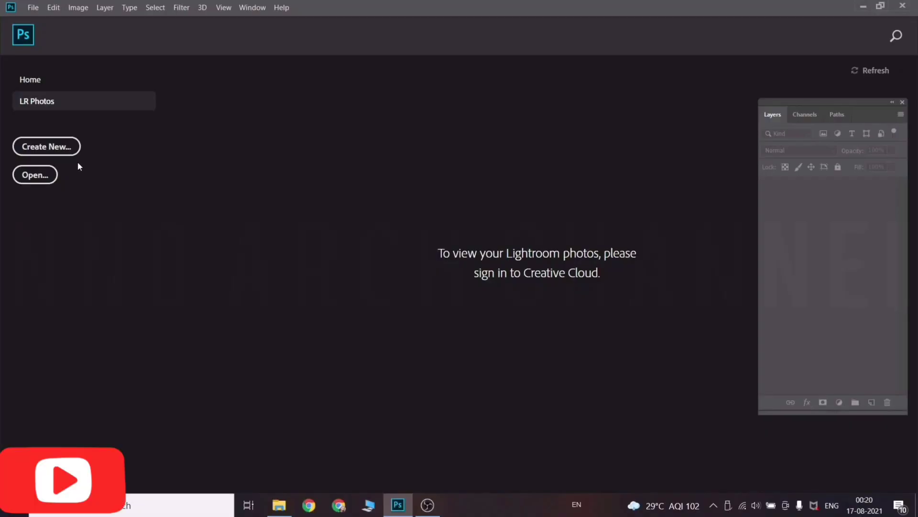
- Create a blank document from the recent 150 x 118.9 cm preset, keeping centimetres and pixels/cm
{"action": "left_click", "coordinate": [72, 148]}
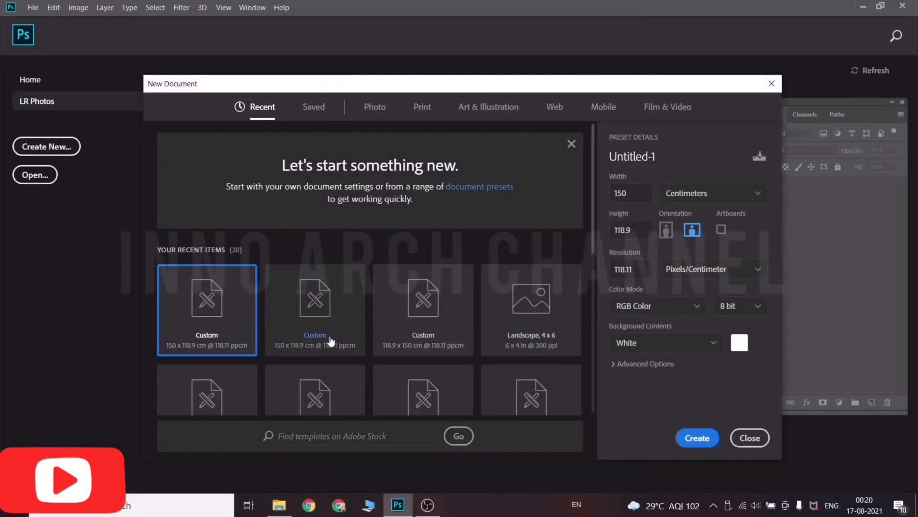
{"action": "left_click", "coordinate": [311, 330]}
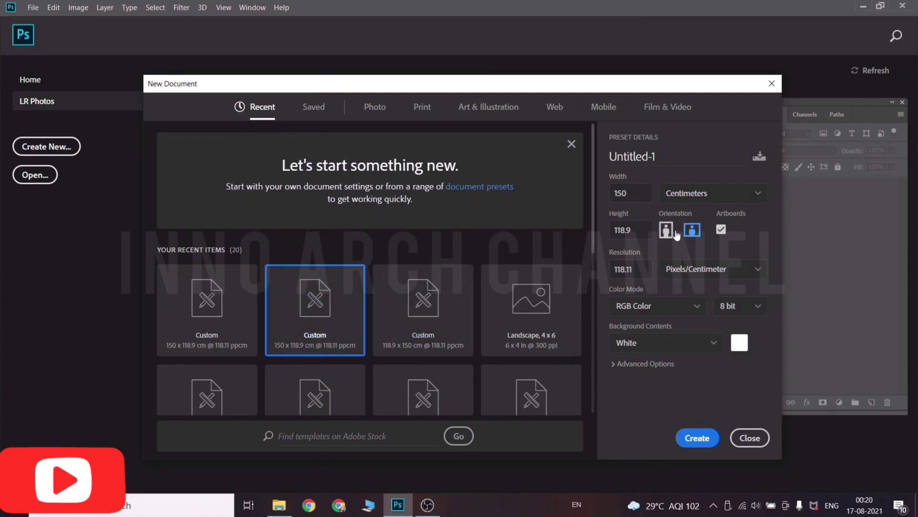
{"action": "left_click", "coordinate": [756, 270]}
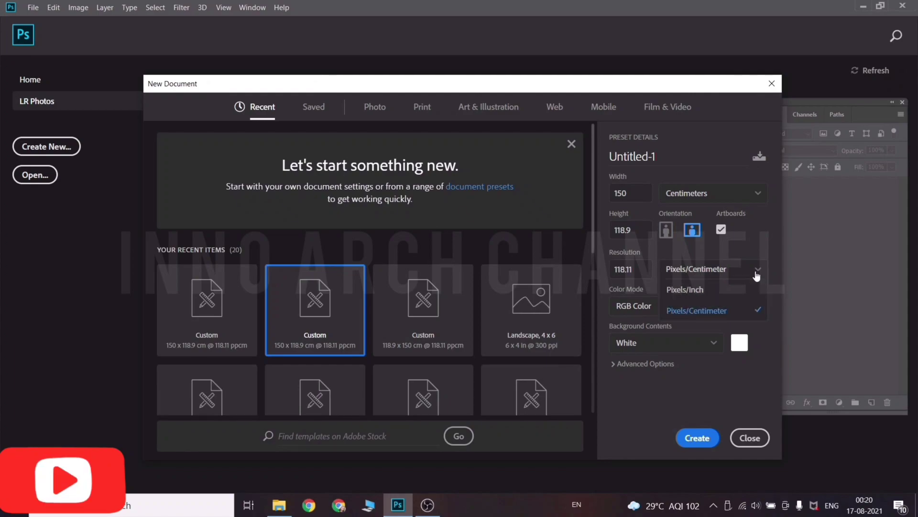
{"action": "left_click", "coordinate": [734, 310]}
{"action": "left_click", "coordinate": [756, 194]}
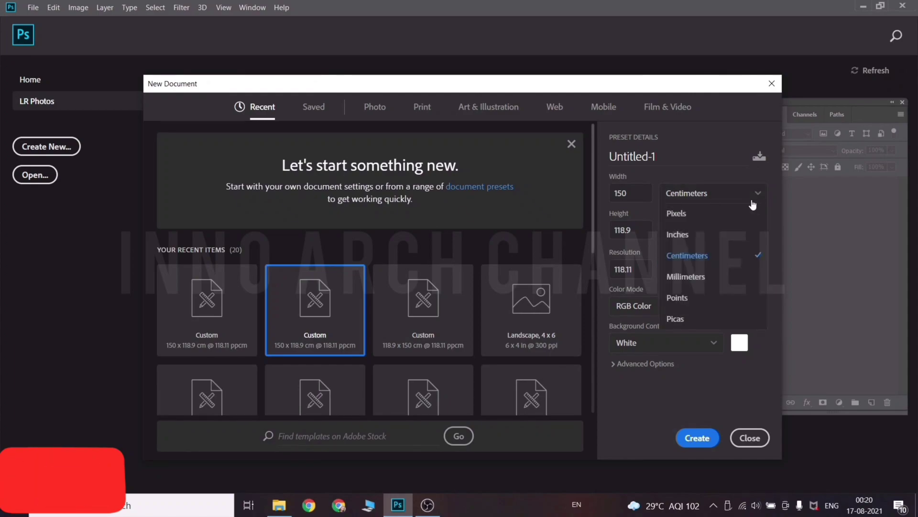
{"action": "left_click", "coordinate": [722, 256]}
{"action": "left_click", "coordinate": [691, 434]}
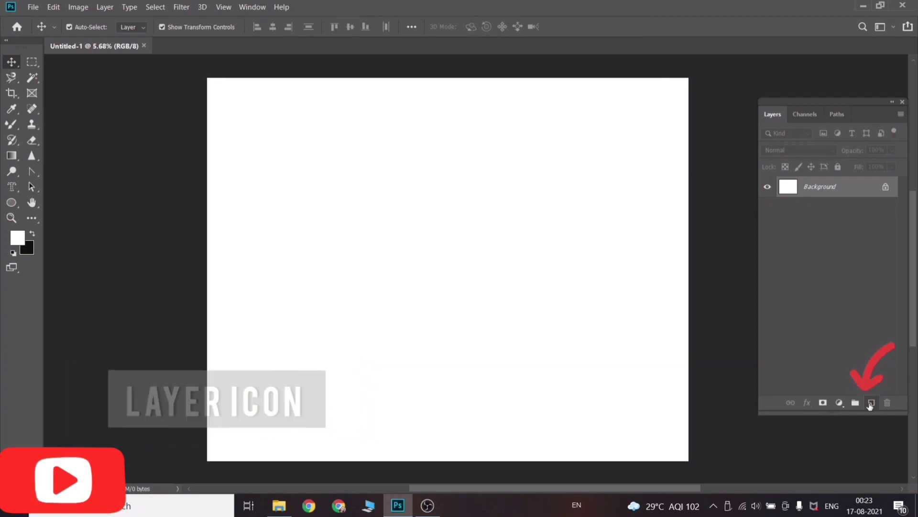
- Add an empty layer above Background and float the Tools panel over the workspace
{"action": "left_click", "coordinate": [870, 403]}
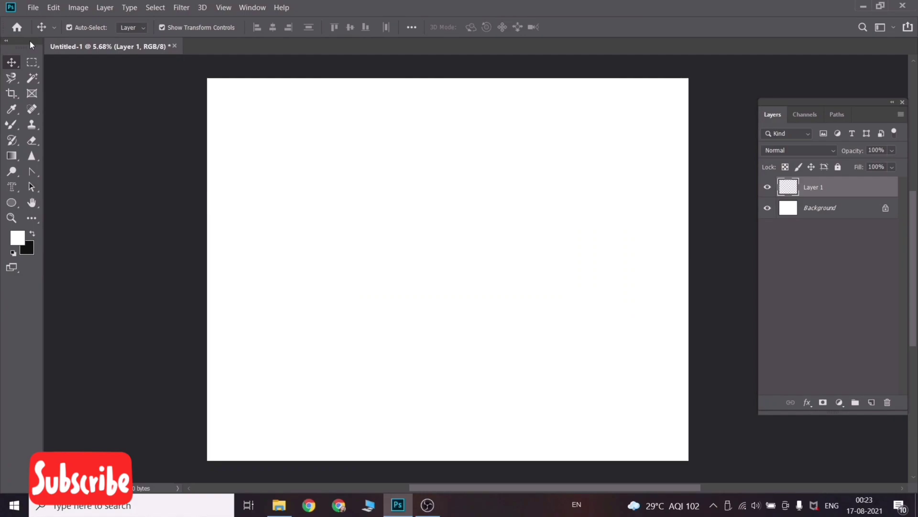
{"action": "mouse_move", "coordinate": [30, 41]}
{"action": "left_mouse_down"}
{"action": "mouse_move", "coordinate": [67, 69]}
{"action": "mouse_move", "coordinate": [194, 104]}
{"action": "left_mouse_up"}
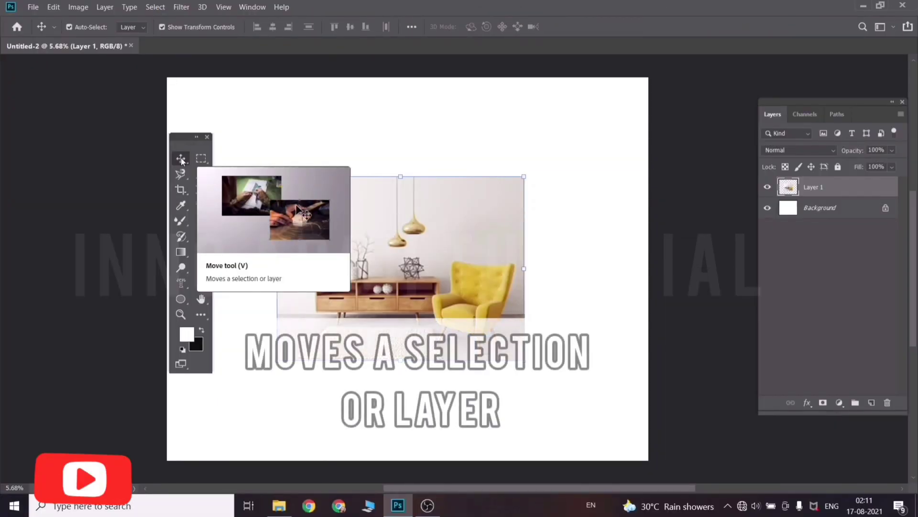
- Scale and reposition the living-room photo until it sits enlarged and centred on the canvas
{"action": "left_click_drag", "start_coordinate": [395, 259], "coordinate": [432, 291]}
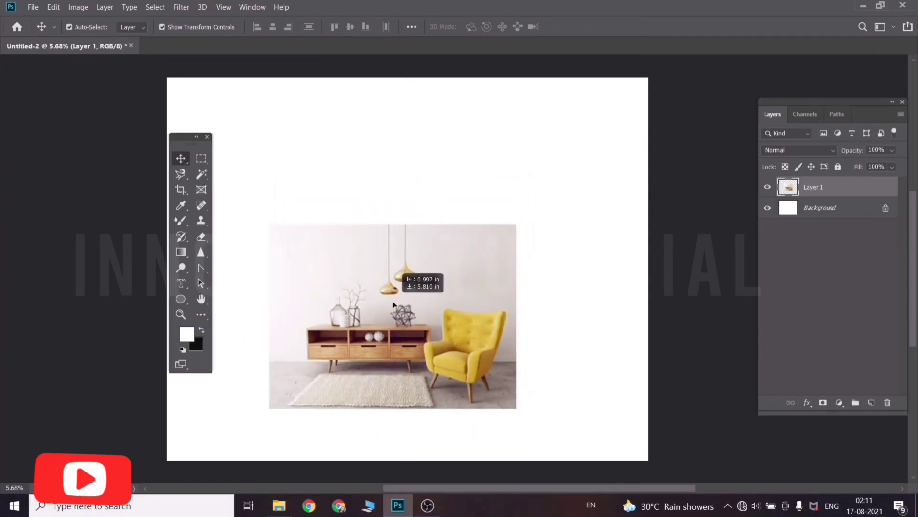
{"action": "key", "text": "ctrl+z"}
{"action": "mouse_move", "coordinate": [501, 365]}
{"action": "left_mouse_down"}
{"action": "mouse_move", "coordinate": [528, 398]}
{"action": "mouse_move", "coordinate": [512, 386]}
{"action": "left_mouse_up"}
{"action": "mouse_move", "coordinate": [411, 259]}
{"action": "left_mouse_down"}
{"action": "mouse_move", "coordinate": [606, 165]}
{"action": "mouse_move", "coordinate": [542, 175]}
{"action": "left_mouse_up"}
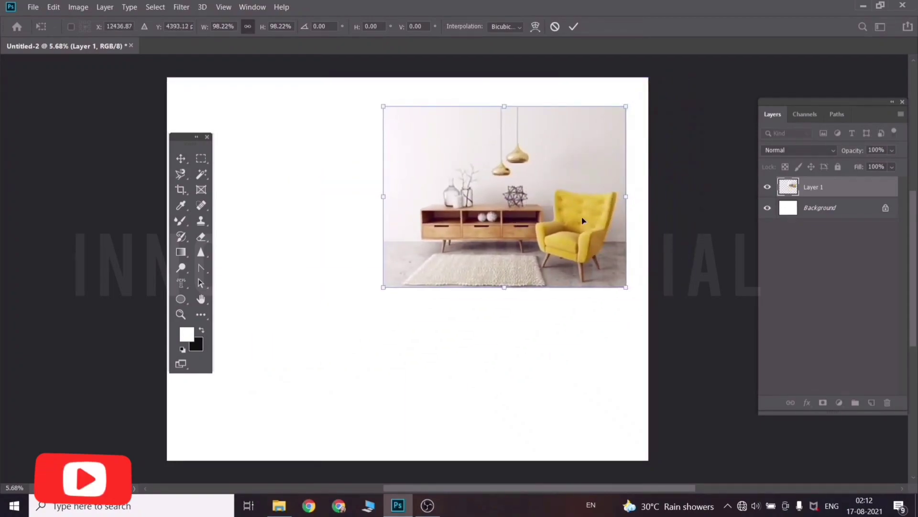
{"action": "left_click_drag", "start_coordinate": [630, 292], "coordinate": [550, 234]}
{"action": "left_click_drag", "start_coordinate": [455, 166], "coordinate": [559, 171]}
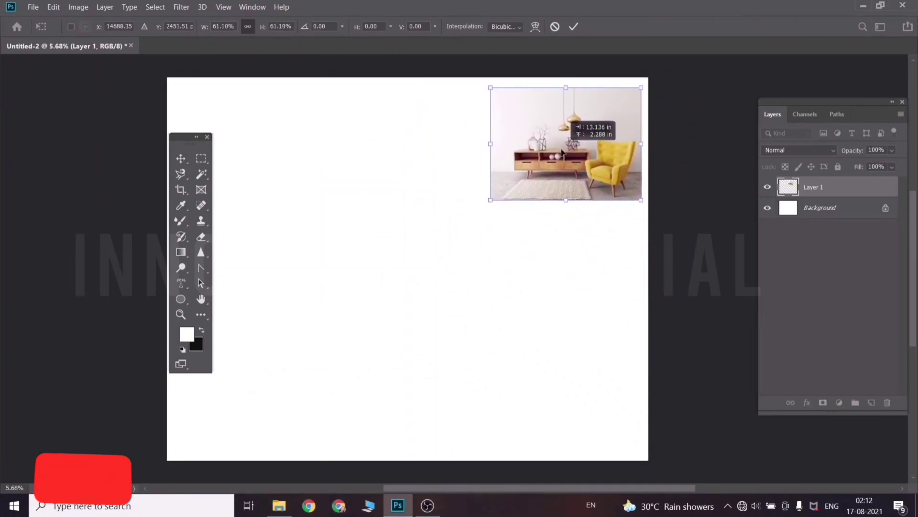
{"action": "mouse_move", "coordinate": [558, 171]}
{"action": "left_mouse_down"}
{"action": "mouse_move", "coordinate": [283, 418]}
{"action": "mouse_move", "coordinate": [457, 273]}
{"action": "mouse_move", "coordinate": [398, 238]}
{"action": "left_mouse_up"}
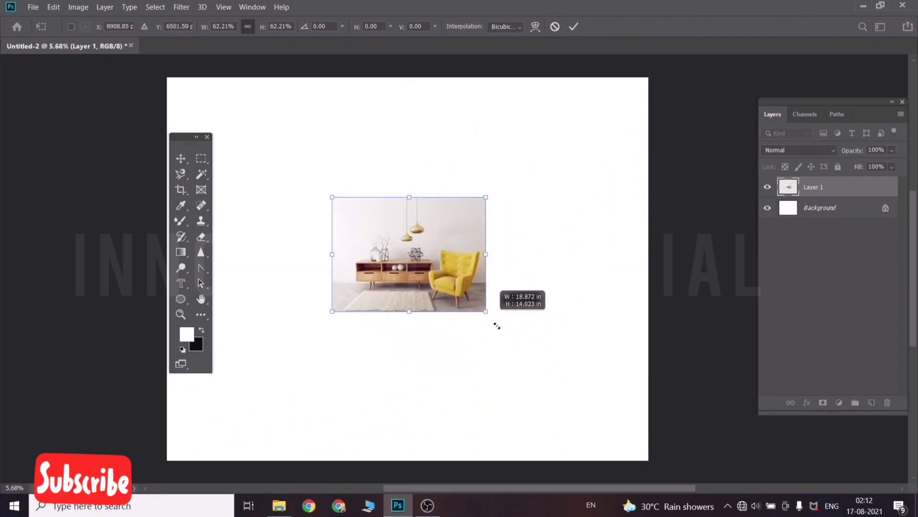
{"action": "left_click_drag", "start_coordinate": [488, 311], "coordinate": [623, 409]}
{"action": "mouse_move", "coordinate": [485, 306]}
{"action": "left_mouse_down"}
{"action": "mouse_move", "coordinate": [435, 273]}
{"action": "mouse_move", "coordinate": [432, 259]}
{"action": "left_mouse_up"}
- Select the gold pendant lamps with a rectangular marquee and paste them onto a new layer
{"action": "right_click", "coordinate": [202, 160]}
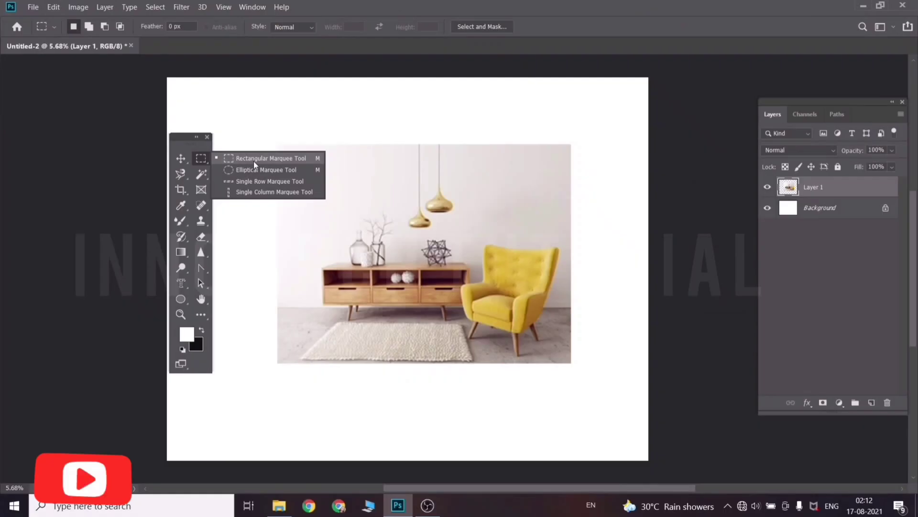
{"action": "left_click", "coordinate": [254, 161]}
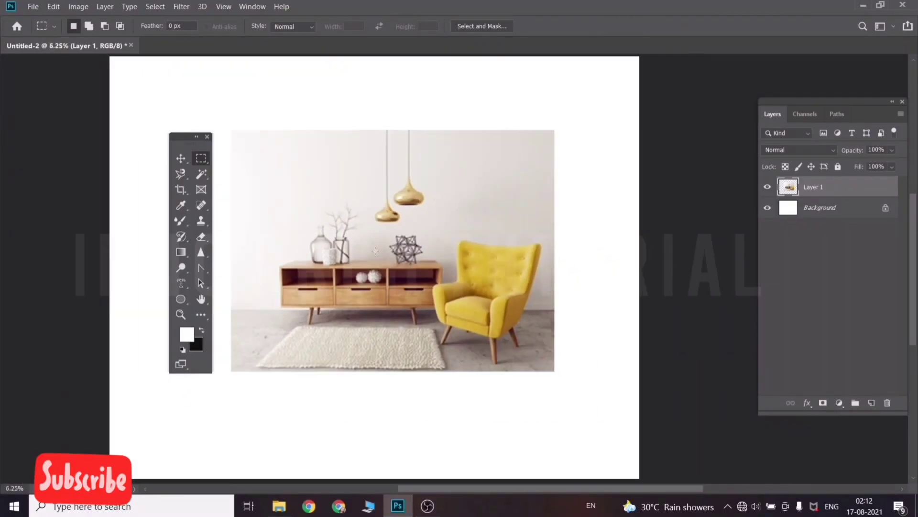
{"action": "scroll", "coordinate": [397, 107], "scroll_direction": "up", "scroll_amount": 2}
{"action": "scroll", "coordinate": [397, 108], "scroll_direction": "up", "scroll_amount": 1}
{"action": "left_click_drag", "start_coordinate": [348, 139], "coordinate": [457, 299]}
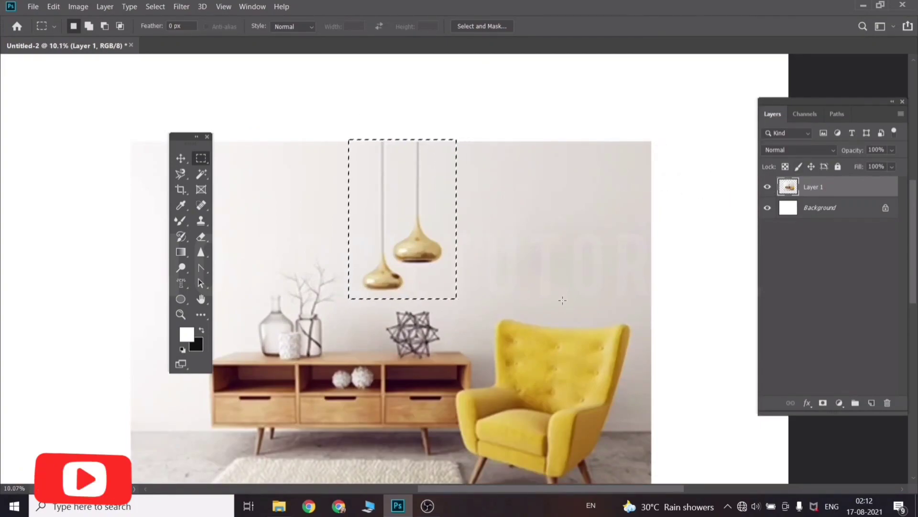
{"action": "key", "text": "ctrl+c"}
{"action": "key", "text": "ctrl+v"}
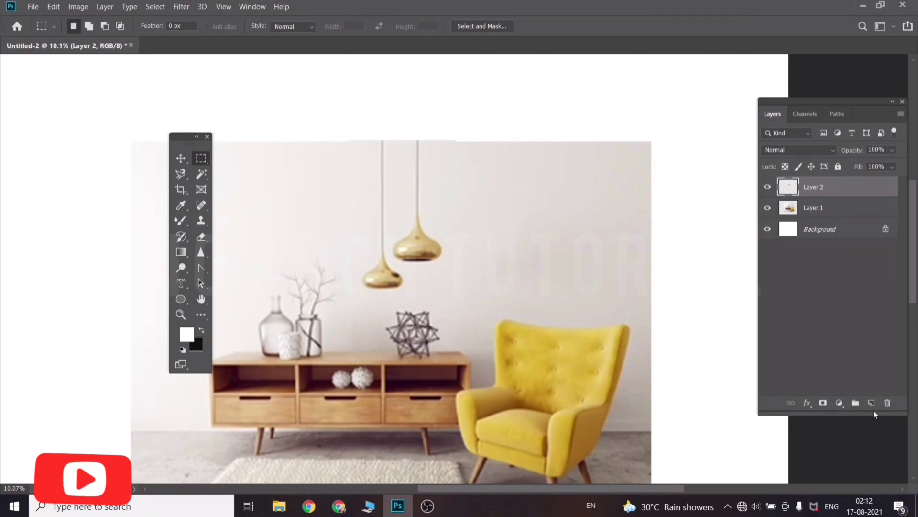
- Zoom out and toggle Layer 1's visibility, leaving only the pasted lamps shown
{"action": "left_click", "coordinate": [768, 207]}
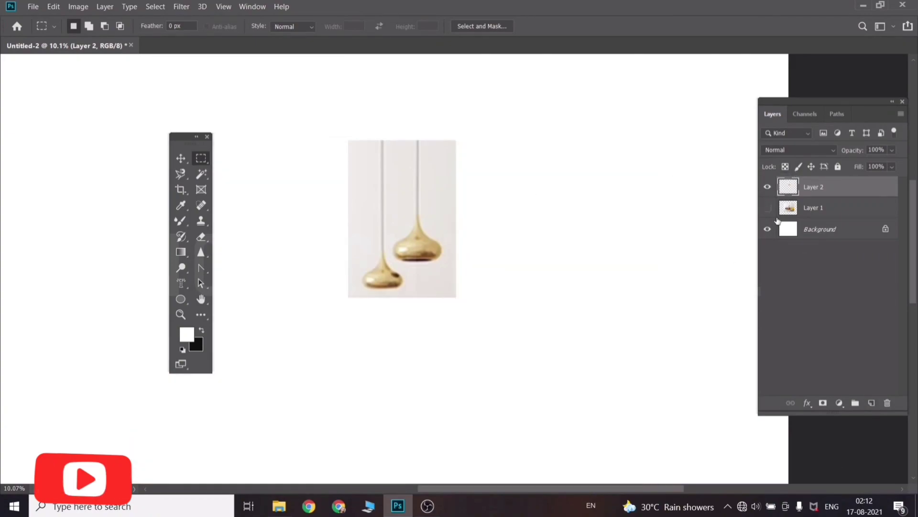
{"action": "left_click", "coordinate": [767, 207]}
{"action": "key", "text": "ctrl+minus"}
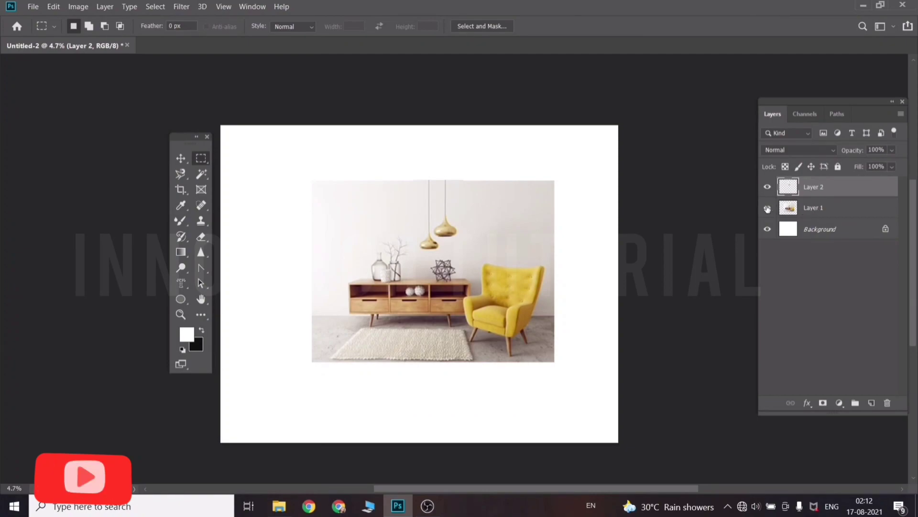
{"action": "left_click", "coordinate": [767, 208]}
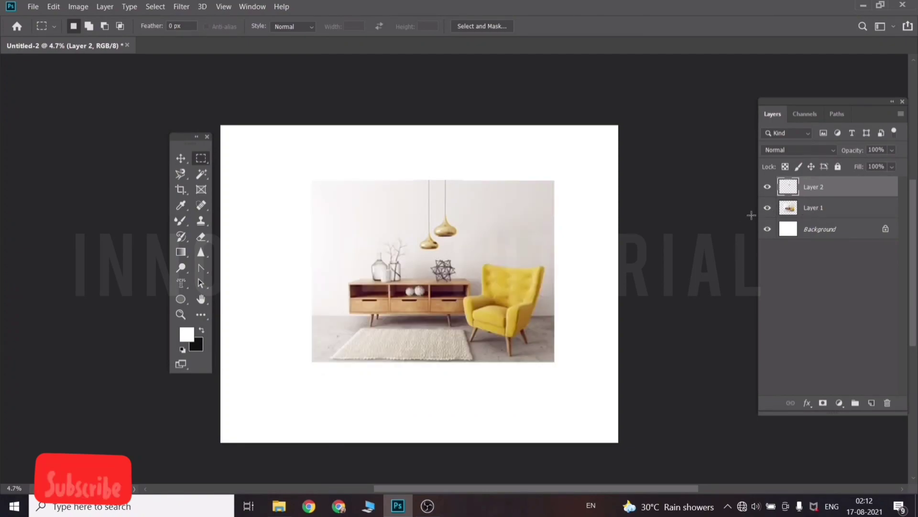
{"action": "left_click", "coordinate": [768, 208]}
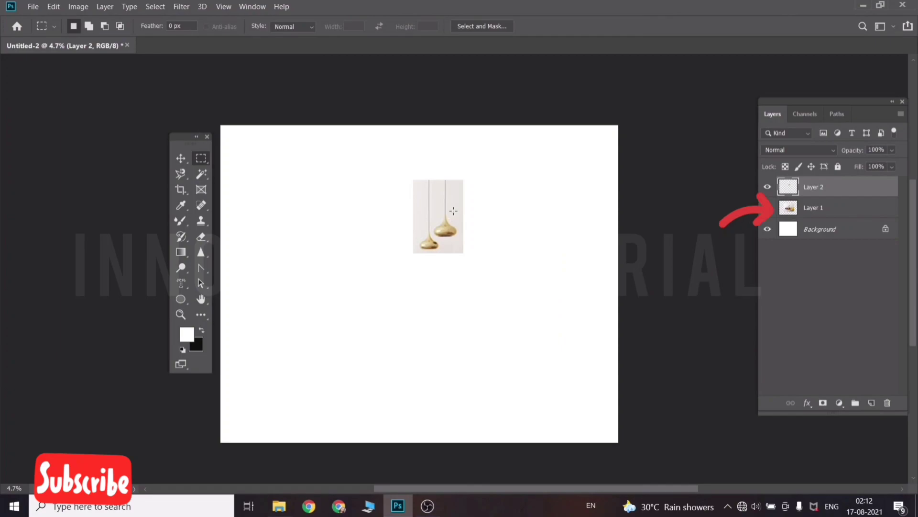
{"action": "scroll", "coordinate": [430, 205], "scroll_direction": "up", "scroll_amount": 3}
{"action": "scroll", "coordinate": [418, 203], "scroll_direction": "down", "scroll_amount": 2}
- Paste a second lamp copy as Layer 3 and move it beside the original
{"action": "key", "text": "v"}
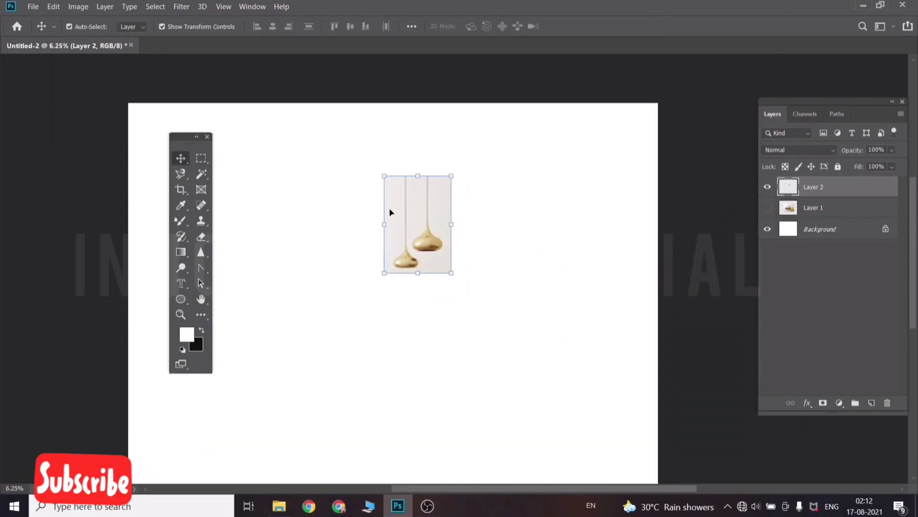
{"action": "key", "text": "ctrl+c"}
{"action": "key", "text": "ctrl+v"}
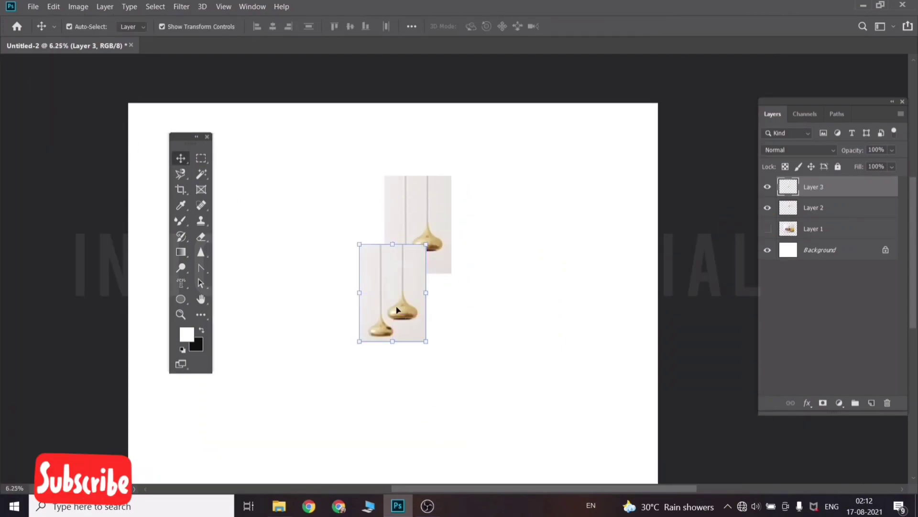
{"action": "left_click_drag", "start_coordinate": [397, 310], "coordinate": [490, 233]}
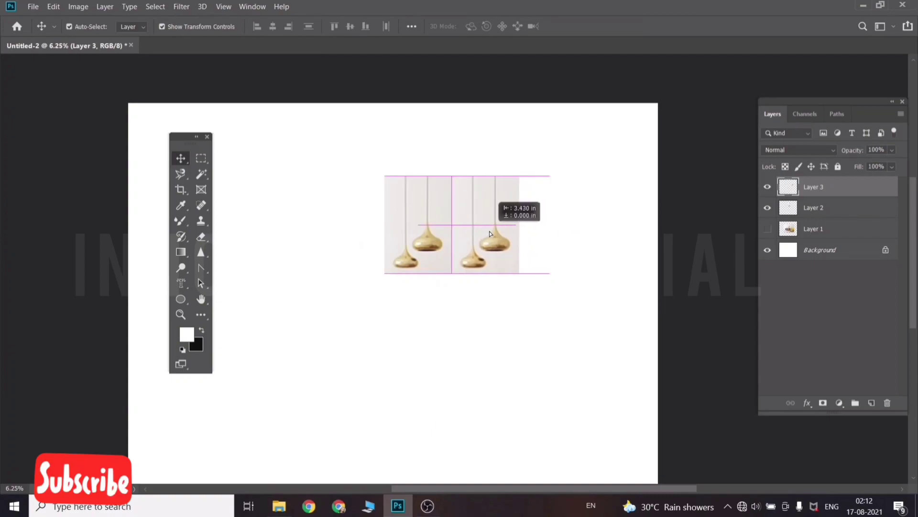
- Undo the lamp copy, then try rectangular and elliptical selections on the photo and deselect
{"action": "key", "text": "ctrl+z"}
{"action": "key", "text": "ctrl+z"}
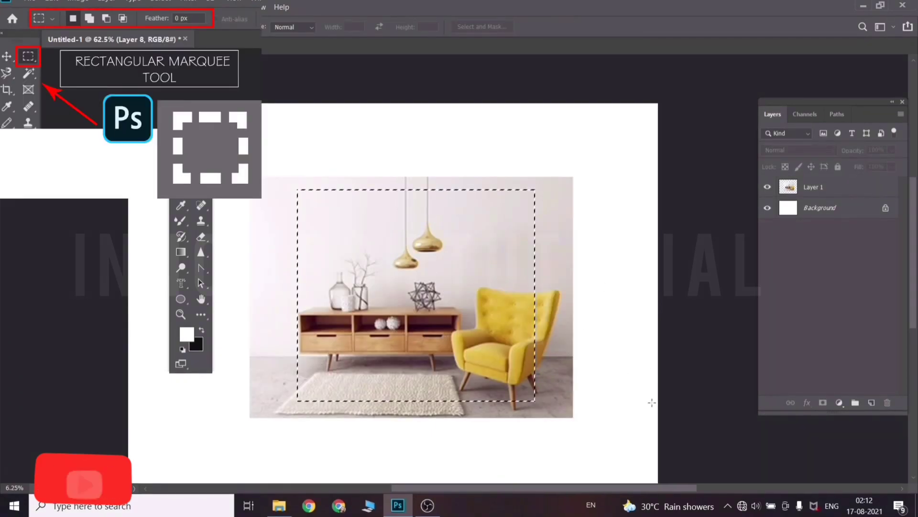
{"action": "left_click", "coordinate": [651, 402]}
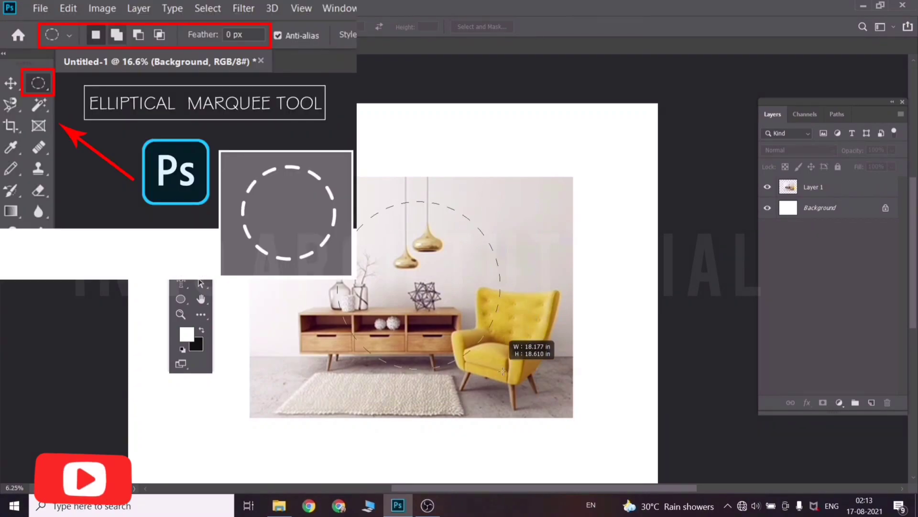
{"action": "left_click_drag", "start_coordinate": [521, 354], "coordinate": [531, 404]}
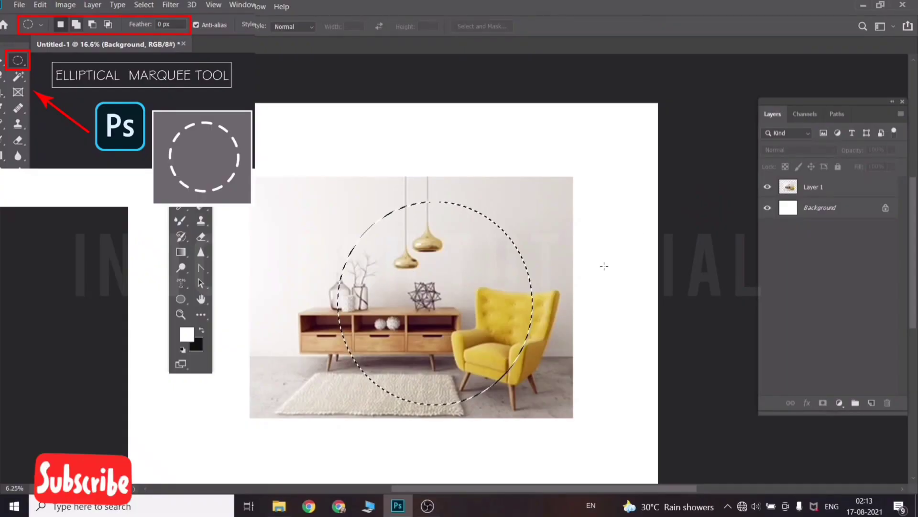
{"action": "left_click", "coordinate": [601, 263]}
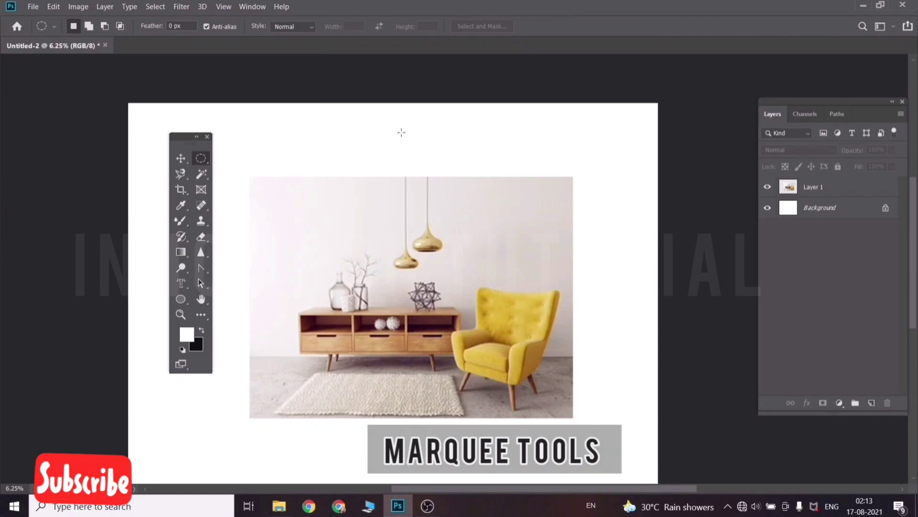
- Trace the yellow armchair on Layer 1 with the Magnetic Lasso to select it
{"action": "left_click", "coordinate": [180, 174]}
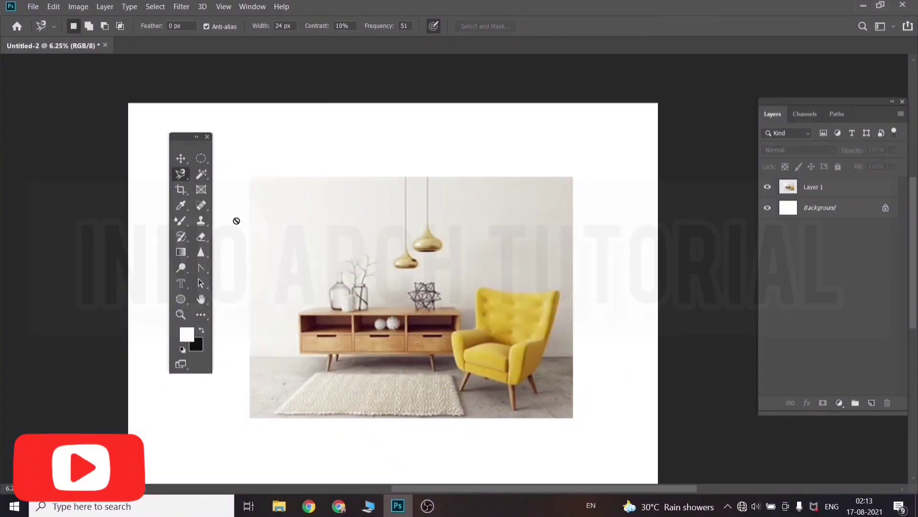
{"action": "left_click", "coordinate": [844, 196]}
{"action": "scroll", "coordinate": [521, 460], "scroll_direction": "up", "scroll_amount": 4}
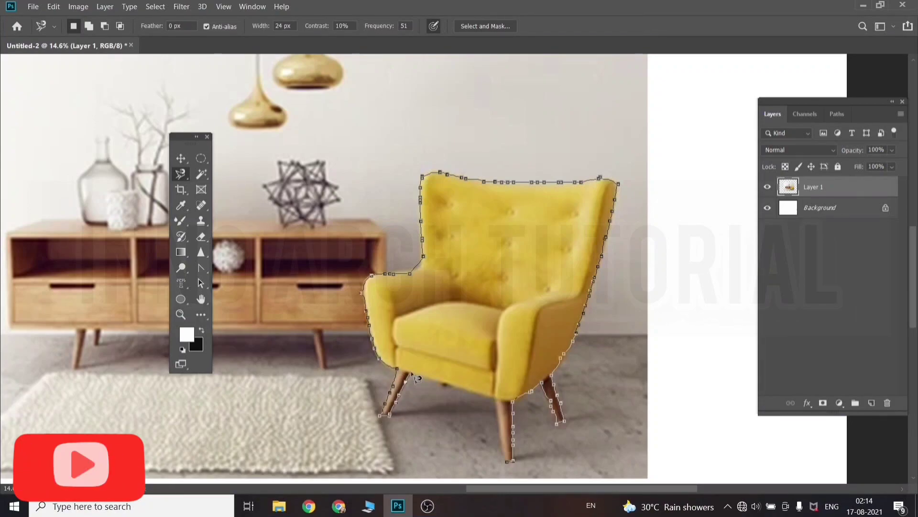
{"action": "key", "text": "Return"}
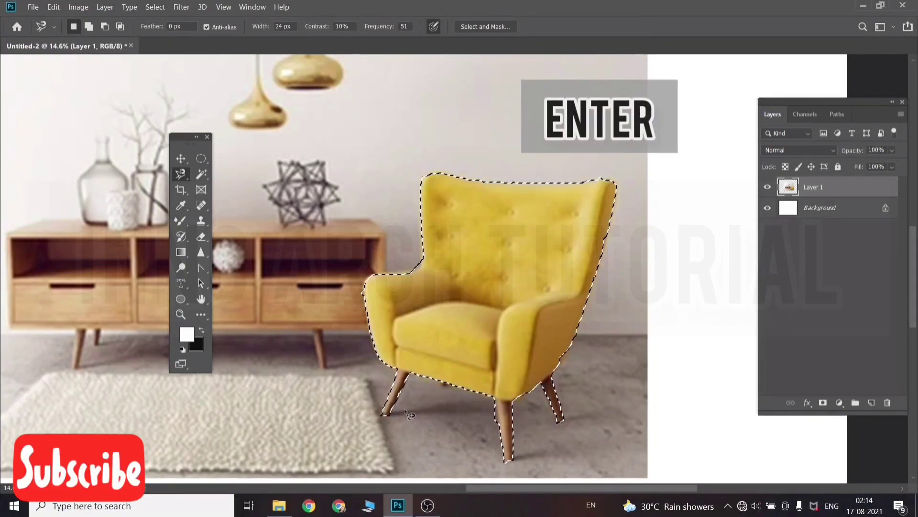
- Copy the armchair onto a new Layer 2 with Ctrl+J and hide the room photo
{"action": "scroll", "coordinate": [380, 322], "scroll_direction": "down", "scroll_amount": 3}
{"action": "scroll", "coordinate": [380, 321], "scroll_direction": "down", "scroll_amount": 2}
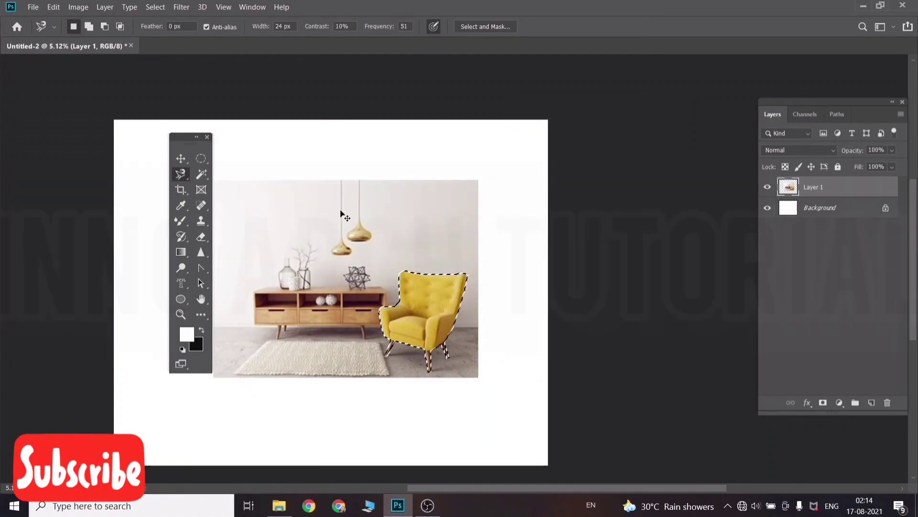
{"action": "key", "text": "ctrl+j"}
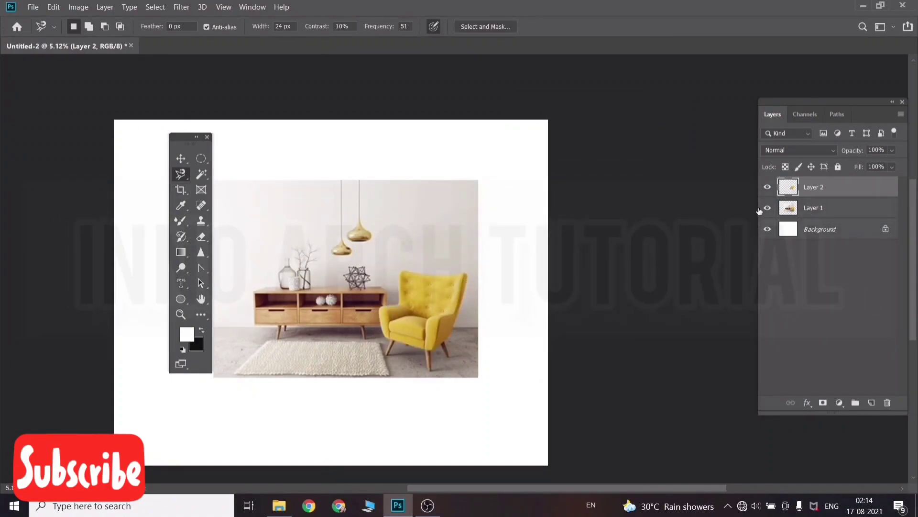
{"action": "left_click", "coordinate": [767, 207]}
{"action": "scroll", "coordinate": [468, 297], "scroll_direction": "down", "scroll_amount": 1}
{"action": "key", "text": "v"}
{"action": "scroll", "coordinate": [425, 294], "scroll_direction": "up", "scroll_amount": 2}
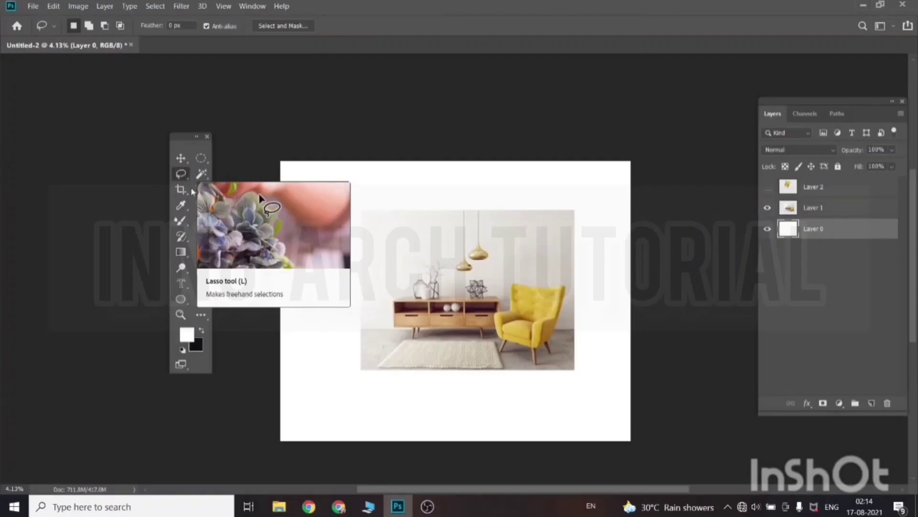
- Trace a freehand Lasso outline around the glass vases with branches and close it
{"action": "scroll", "coordinate": [551, 325], "scroll_direction": "up", "scroll_amount": 3}
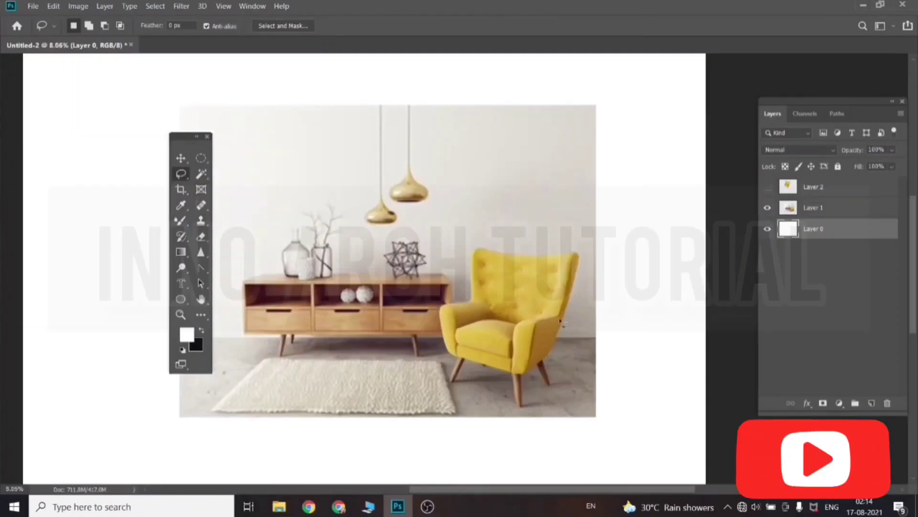
{"action": "scroll", "coordinate": [431, 287], "scroll_direction": "down", "scroll_amount": 2}
{"action": "scroll", "coordinate": [257, 388], "scroll_direction": "up", "scroll_amount": 2}
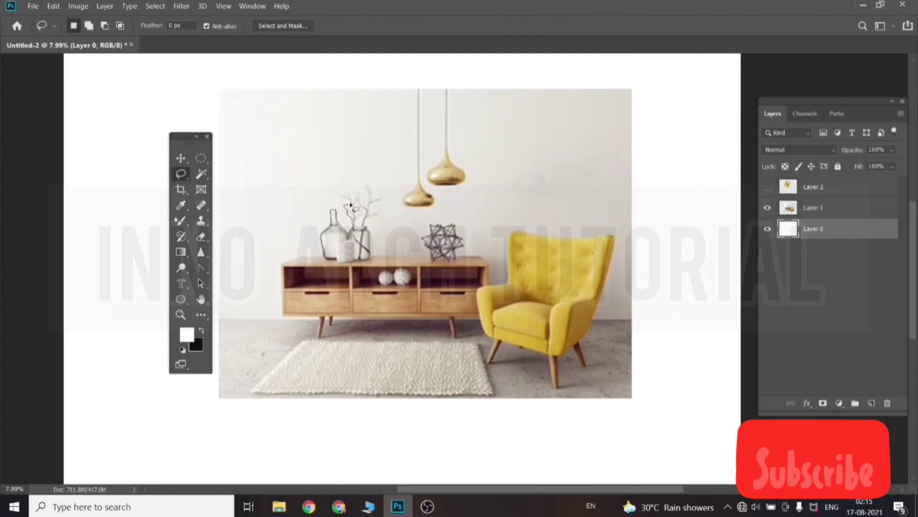
{"action": "mouse_move", "coordinate": [344, 192]}
{"action": "left_mouse_down"}
{"action": "mouse_move", "coordinate": [362, 183]}
{"action": "mouse_move", "coordinate": [329, 265]}
{"action": "left_mouse_up"}
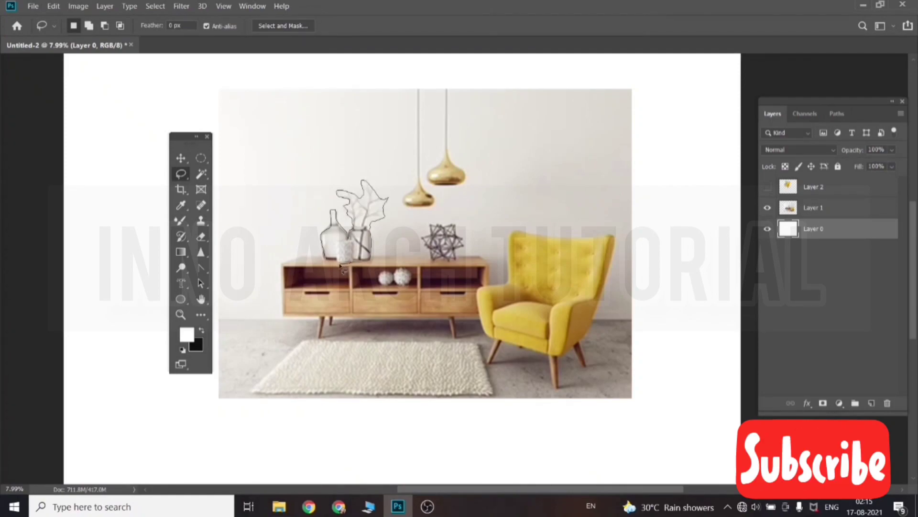
{"action": "key", "text": "Return"}
- Paste the vases onto a new Layer 3 and hide the room photo
{"action": "scroll", "coordinate": [707, 338], "scroll_direction": "left", "scroll_amount": 1}
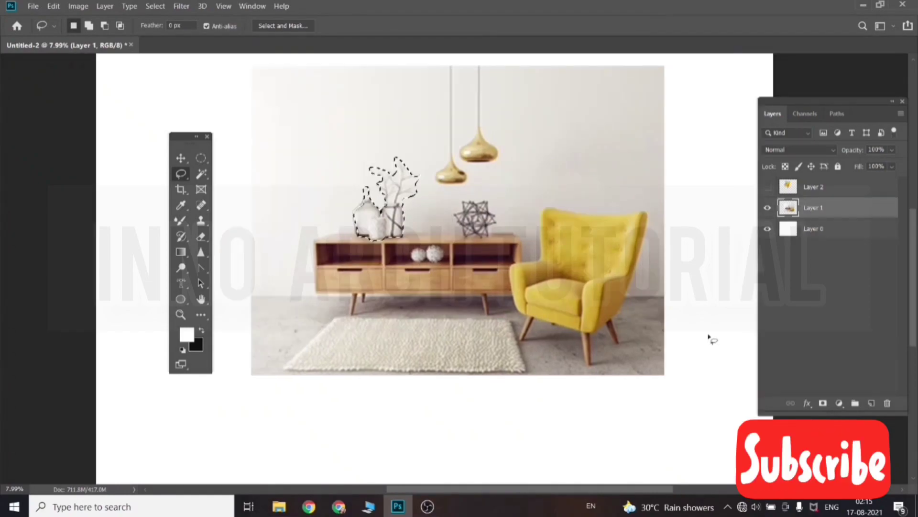
{"action": "key", "text": "ctrl+c"}
{"action": "key", "text": "ctrl+v"}
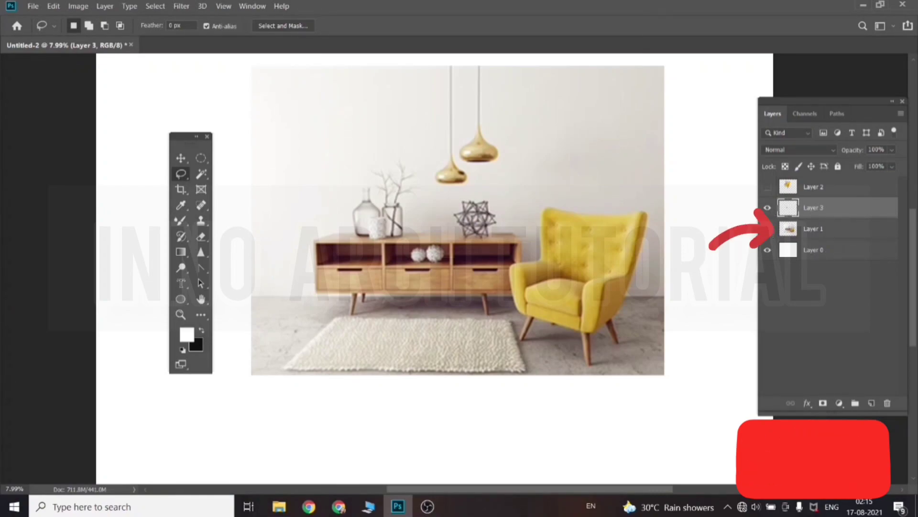
{"action": "left_click", "coordinate": [768, 228]}
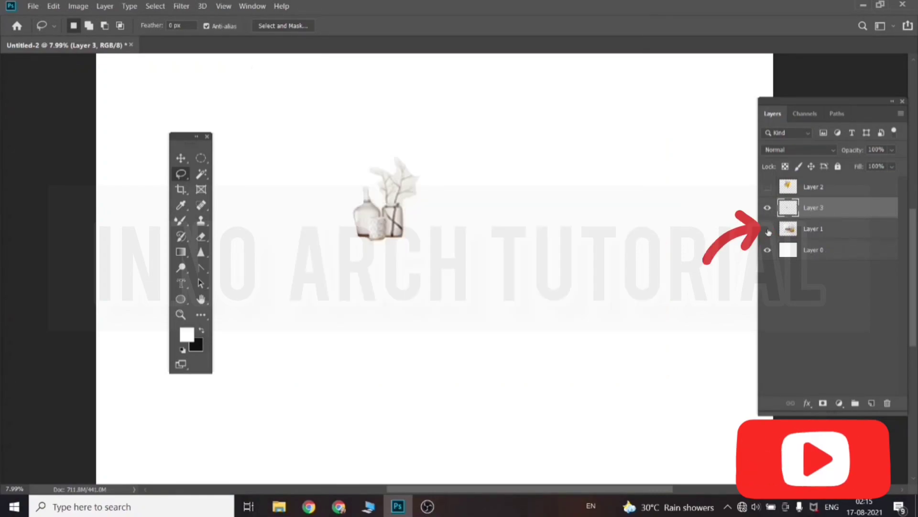
{"action": "left_click", "coordinate": [181, 158]}
{"action": "scroll", "coordinate": [399, 203], "scroll_direction": "up", "scroll_amount": 2}
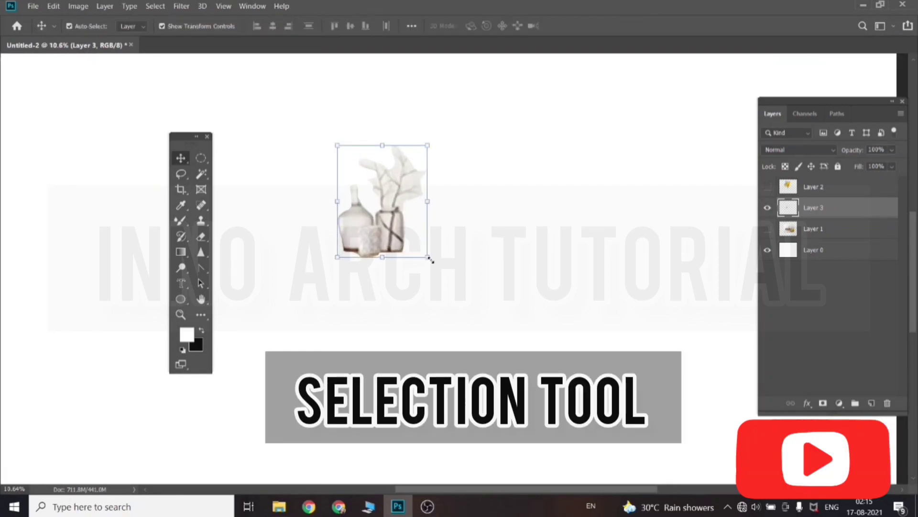
- Drag a corner transform handle to scale the copied vases up
{"action": "left_click_drag", "start_coordinate": [427, 256], "coordinate": [539, 370]}
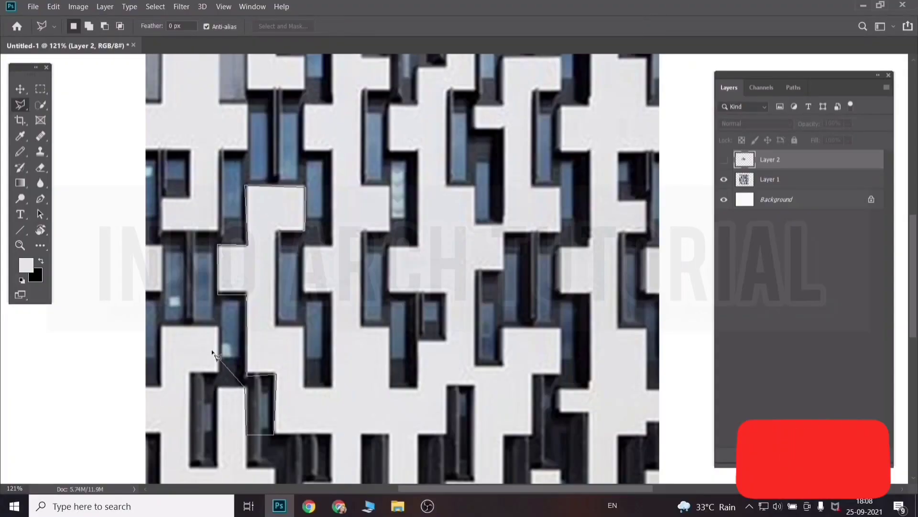
- Trace the left and top corners of the white stepped facade strip with the Polygonal Lasso
{"action": "left_click", "coordinate": [217, 387]}
{"action": "left_click", "coordinate": [218, 326]}
{"action": "left_click", "coordinate": [163, 230]}
{"action": "left_click", "coordinate": [219, 150]}
{"action": "left_click", "coordinate": [247, 150]}
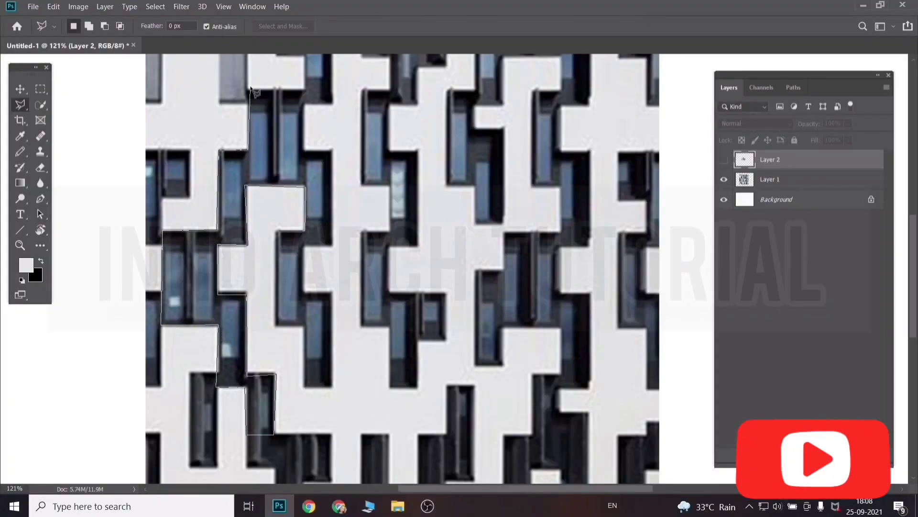
{"action": "left_click", "coordinate": [248, 90]}
{"action": "left_click", "coordinate": [303, 92]}
{"action": "left_click", "coordinate": [304, 150]}
- Trace the strip's stepped right edge back to the start and confirm the selection
{"action": "left_click", "coordinate": [331, 245]}
{"action": "left_click", "coordinate": [302, 246]}
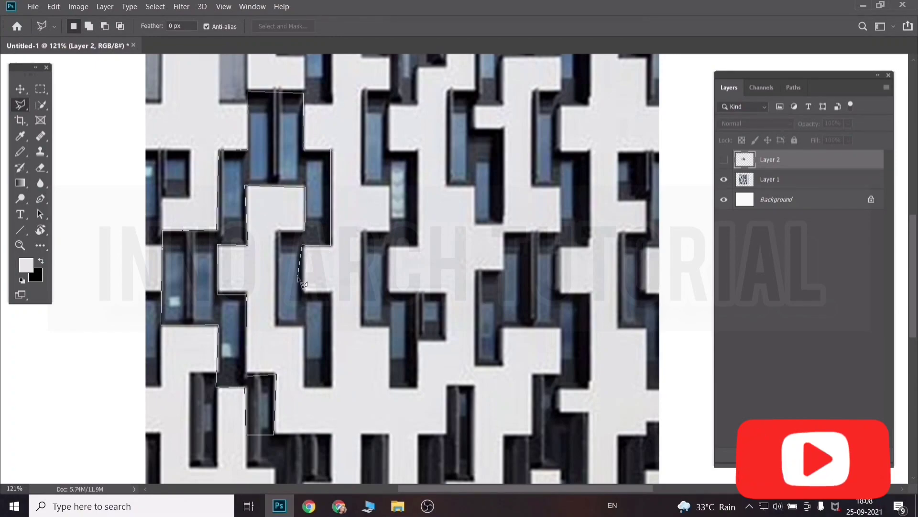
{"action": "left_click", "coordinate": [302, 292]}
{"action": "left_click", "coordinate": [332, 293]}
{"action": "left_click", "coordinate": [332, 385]}
{"action": "left_click", "coordinate": [304, 386]}
{"action": "left_click", "coordinate": [305, 326]}
{"action": "left_click", "coordinate": [276, 325]}
{"action": "key", "text": "Return"}
- Paste the outlined strip onto a new Layer 3 and hide the original photo
{"action": "scroll", "coordinate": [287, 287], "scroll_direction": "down", "scroll_amount": 1}
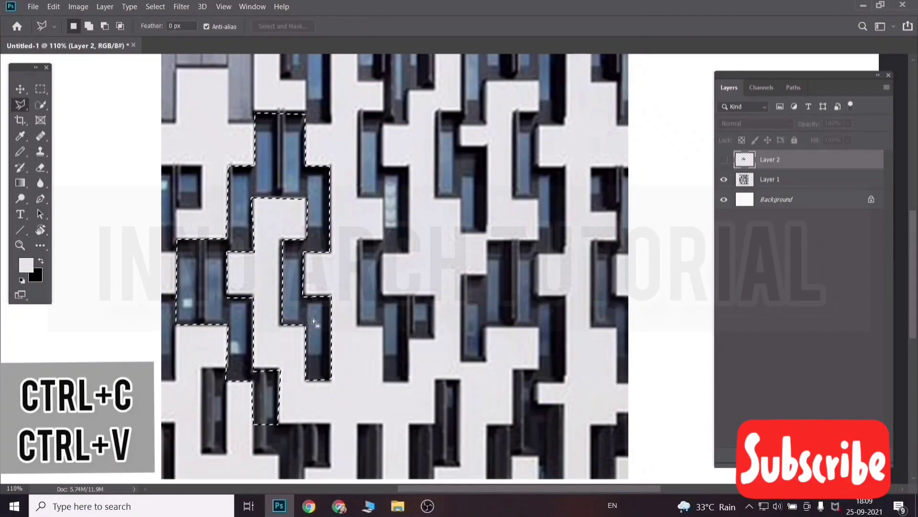
{"action": "key", "text": "ctrl+c"}
{"action": "key", "text": "ctrl+v"}
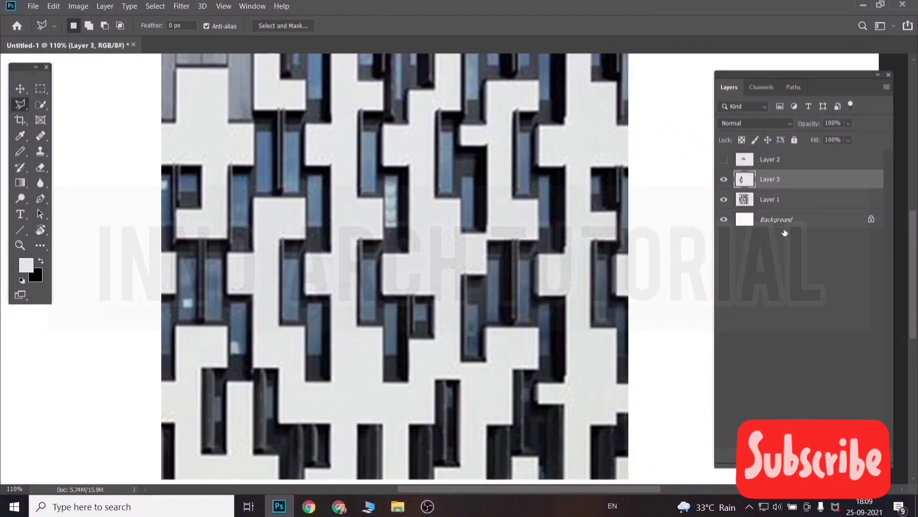
{"action": "left_click", "coordinate": [724, 199]}
{"action": "scroll", "coordinate": [510, 321], "scroll_direction": "down", "scroll_amount": 2}
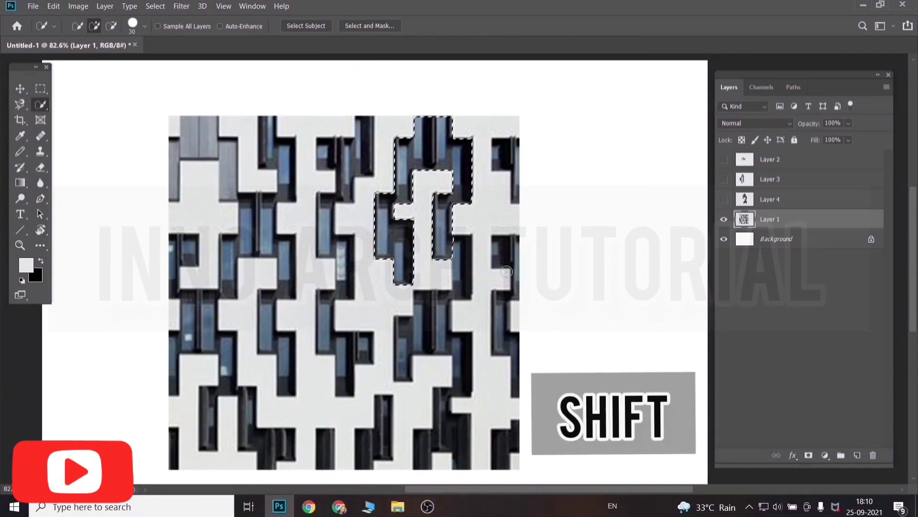
- Drag Quick Selection across the remaining white zigzag facade panels to add them
{"action": "mouse_move", "coordinate": [461, 220]}
{"action": "left_mouse_down"}
{"action": "mouse_move", "coordinate": [477, 269]}
{"action": "mouse_move", "coordinate": [451, 348]}
{"action": "mouse_move", "coordinate": [312, 447]}
{"action": "mouse_move", "coordinate": [287, 454]}
{"action": "mouse_move", "coordinate": [239, 421]}
{"action": "mouse_move", "coordinate": [191, 330]}
{"action": "mouse_move", "coordinate": [216, 268]}
{"action": "mouse_move", "coordinate": [277, 229]}
{"action": "mouse_move", "coordinate": [297, 310]}
{"action": "mouse_move", "coordinate": [342, 253]}
{"action": "mouse_move", "coordinate": [201, 153]}
{"action": "left_mouse_up"}
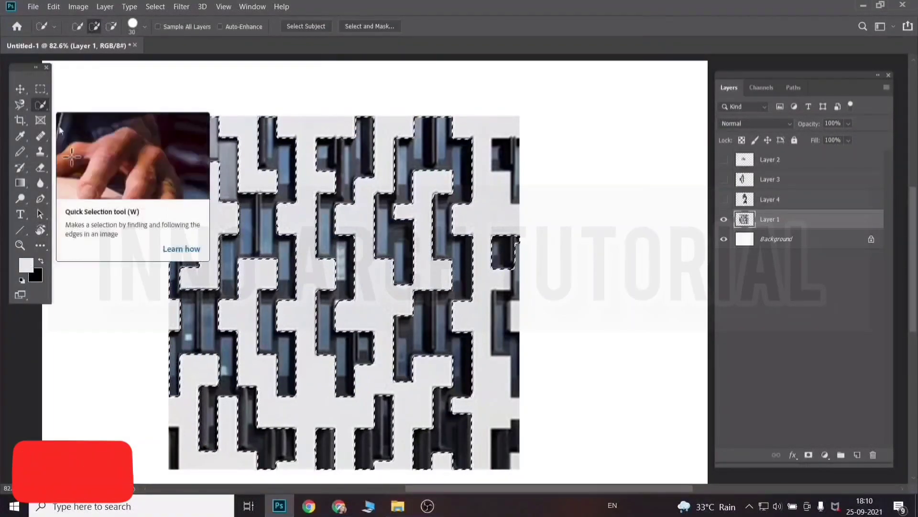
- Copy the selected facade pattern to a new Layer 5 and hide the original photo layer
{"action": "key", "text": "ctrl+plus"}
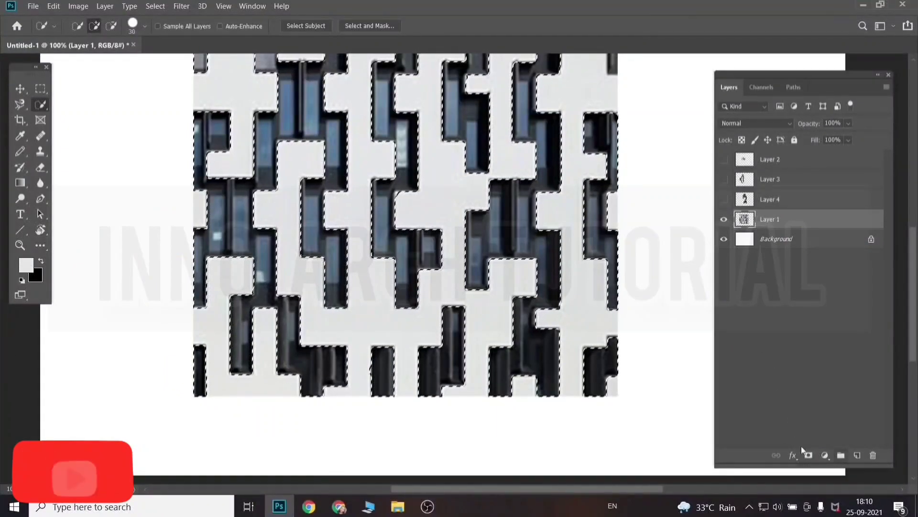
{"action": "key", "text": "ctrl+c"}
{"action": "key", "text": "ctrl+v"}
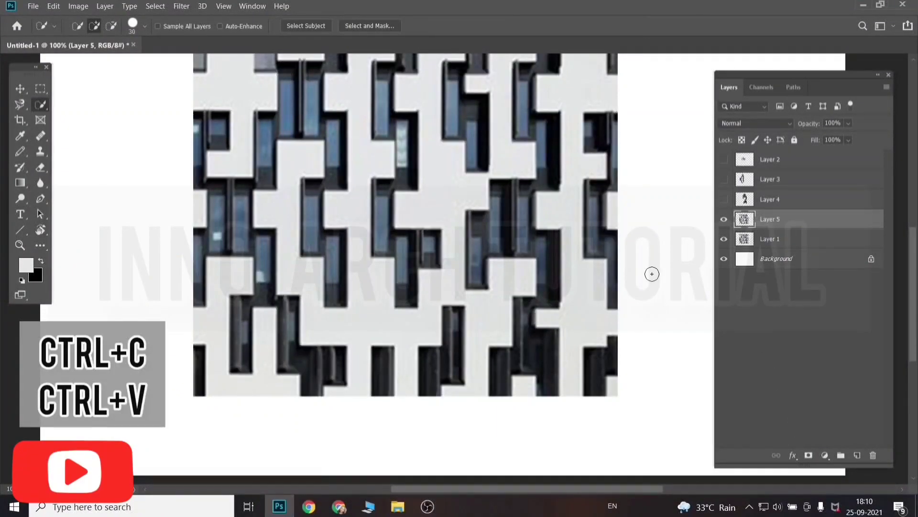
{"action": "left_click", "coordinate": [724, 239]}
{"action": "key", "text": "ctrl+0"}
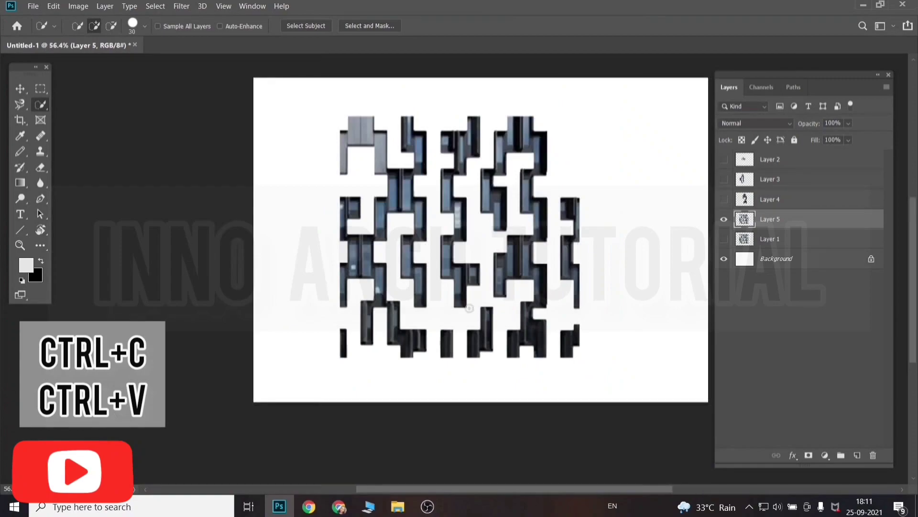
- Move the cut-out pattern up and left, then enlarge it from its corner handle
{"action": "key", "text": "v"}
{"action": "left_click_drag", "start_coordinate": [394, 173], "coordinate": [354, 151]}
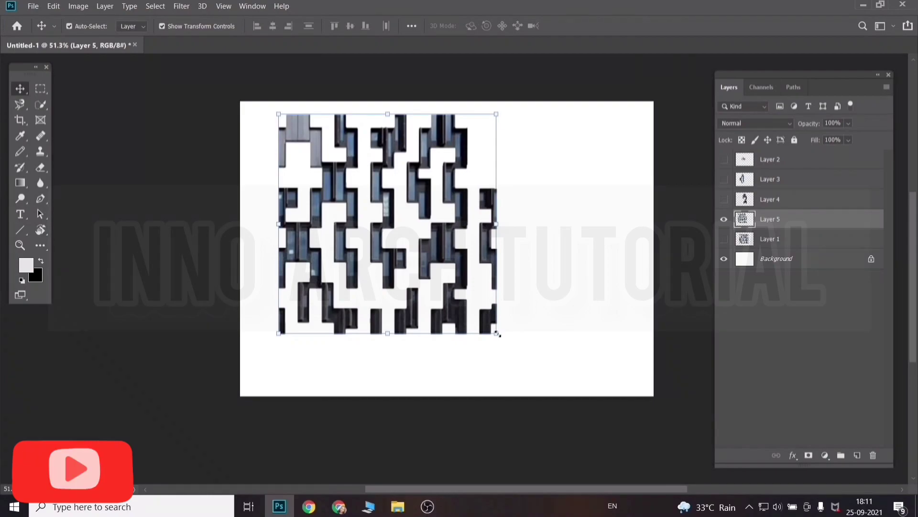
{"action": "mouse_move", "coordinate": [497, 334]}
{"action": "left_mouse_down"}
{"action": "mouse_move", "coordinate": [404, 263]}
{"action": "mouse_move", "coordinate": [615, 365]}
{"action": "mouse_move", "coordinate": [625, 318]}
{"action": "left_mouse_up"}
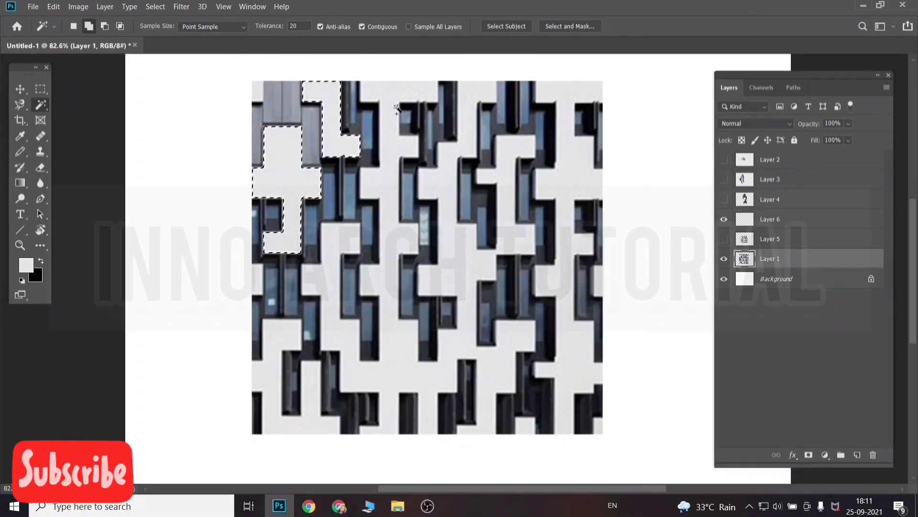
- Add the large top, top-left strip, right column, lower-left and bottom white patches to the selection
{"action": "left_click", "coordinate": [398, 96], "text": "shift"}
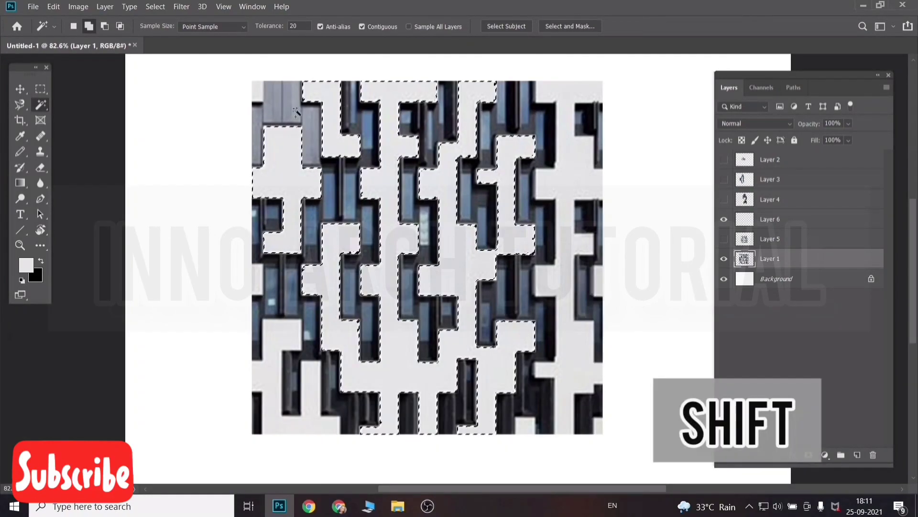
{"action": "left_click", "coordinate": [258, 92], "text": "shift"}
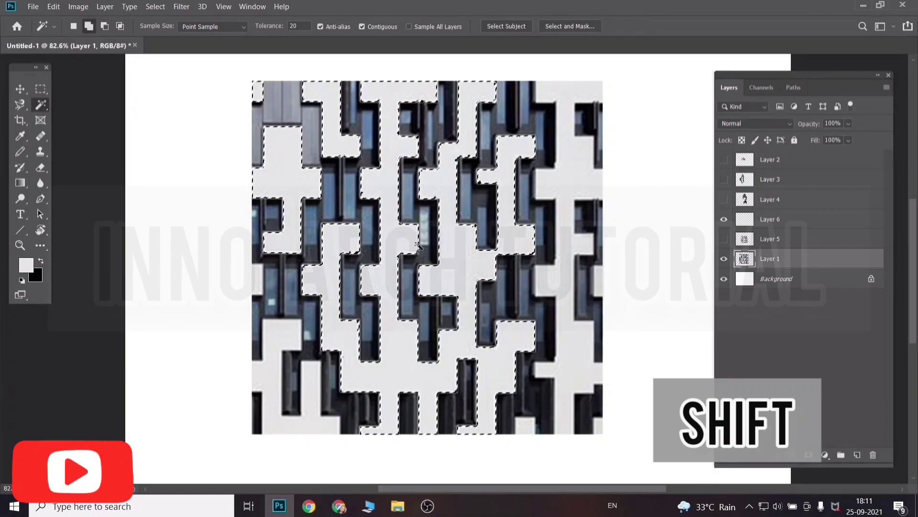
{"action": "left_click", "coordinate": [579, 351], "text": "shift"}
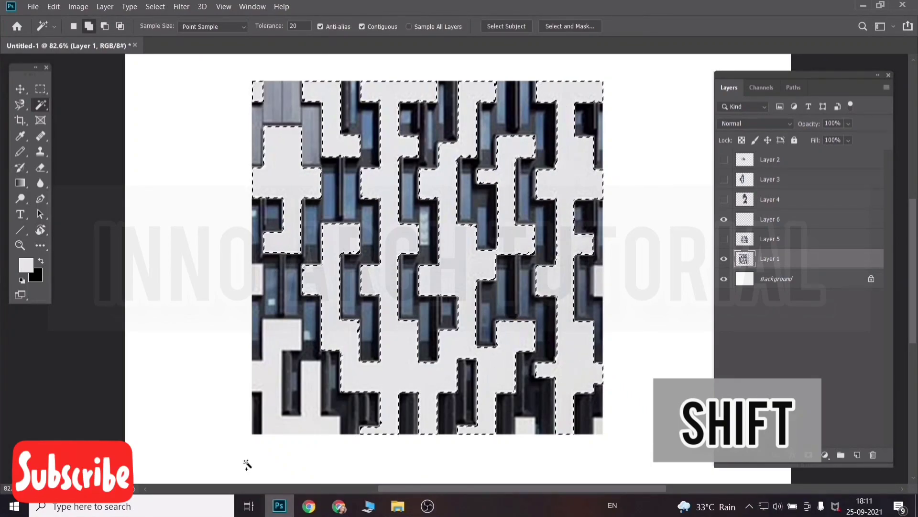
{"action": "left_click", "coordinate": [269, 376], "text": "shift"}
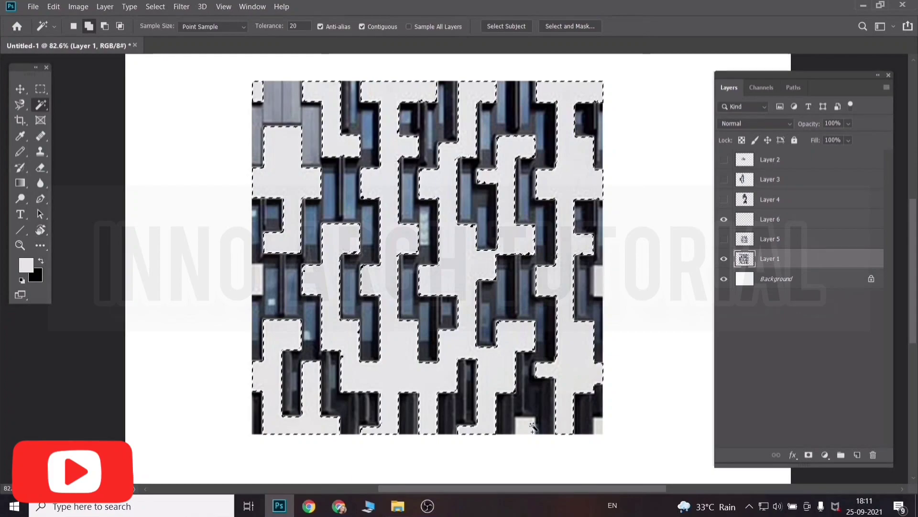
{"action": "left_click", "coordinate": [531, 426], "text": "shift"}
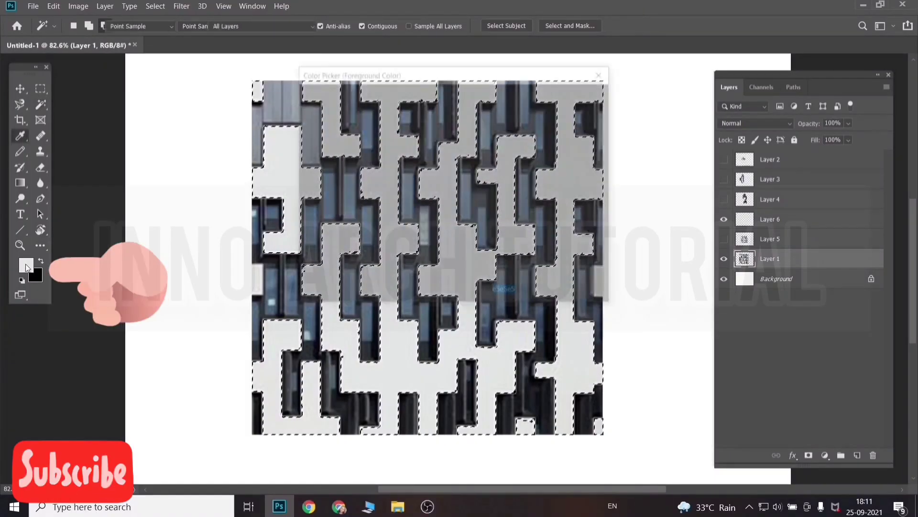
- Set the foreground colour to a light pink
{"action": "left_click", "coordinate": [26, 264]}
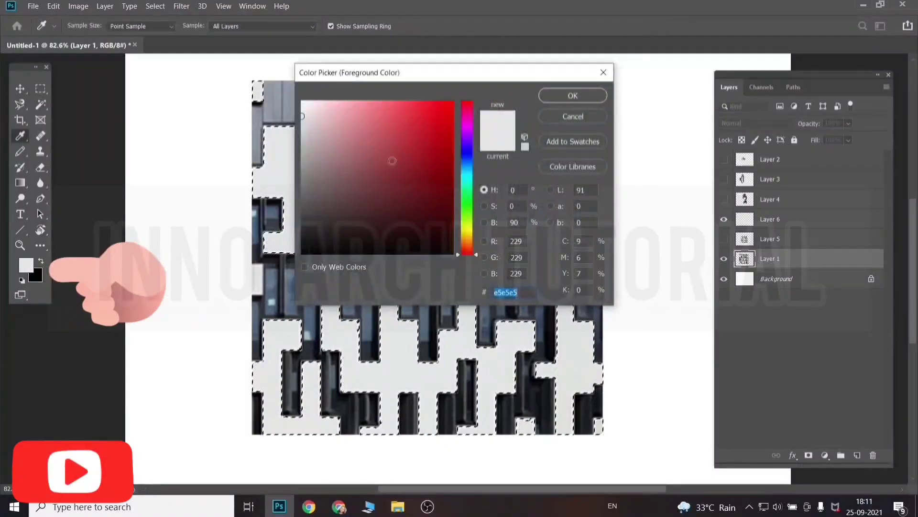
{"action": "left_click", "coordinate": [335, 103]}
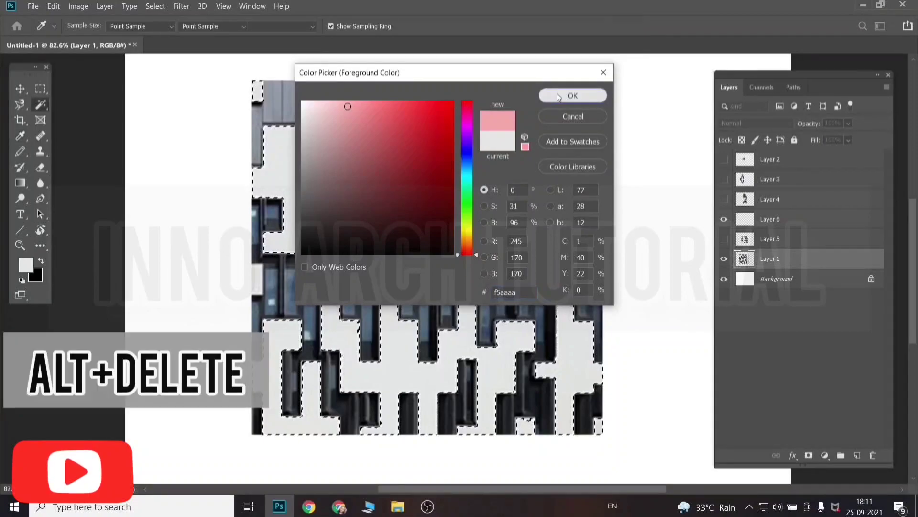
{"action": "left_click", "coordinate": [572, 95]}
- Fill the selection with pink on a new empty layer, then deselect
{"action": "key", "text": "w"}
{"action": "left_click", "coordinate": [857, 455]}
{"action": "key", "text": "alt+BackSpace"}
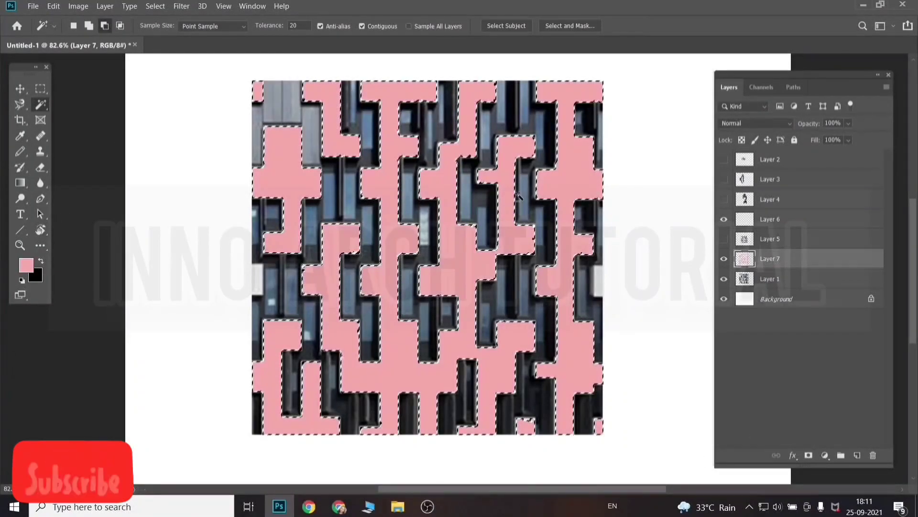
{"action": "key", "text": "m"}
{"action": "key", "text": "ctrl+d"}
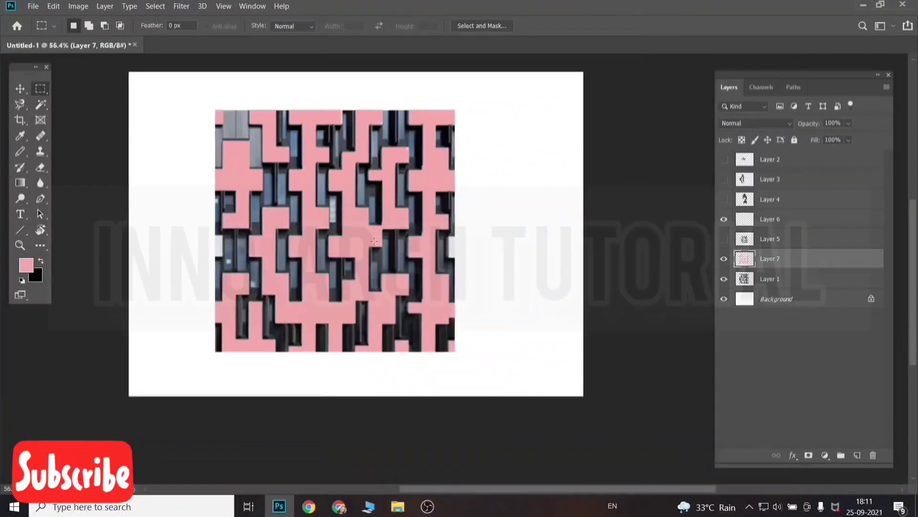
{"action": "scroll", "coordinate": [299, 167], "scroll_direction": "down", "scroll_amount": 1}
{"action": "scroll", "coordinate": [608, 159], "scroll_direction": "up", "scroll_amount": 1}
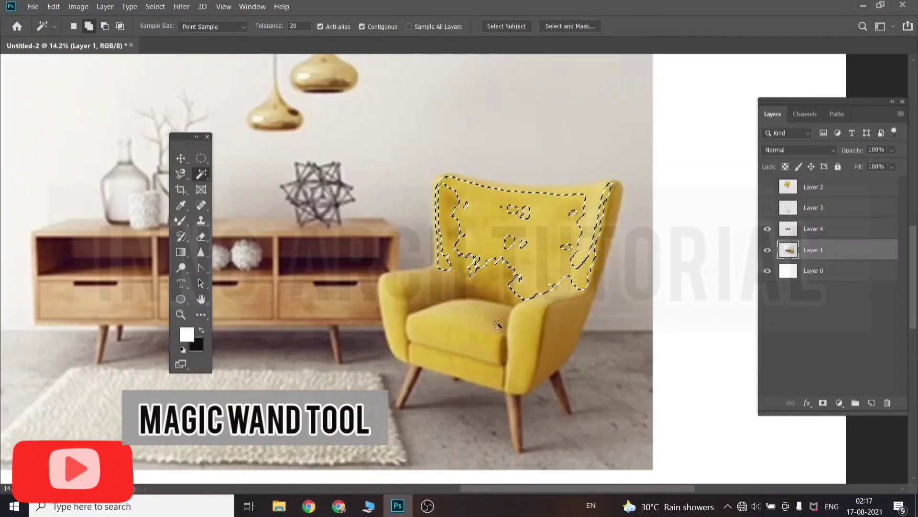
- Add the armchair's seat and left armrest to the existing chair selection
{"action": "left_click", "coordinate": [405, 299], "text": "shift"}
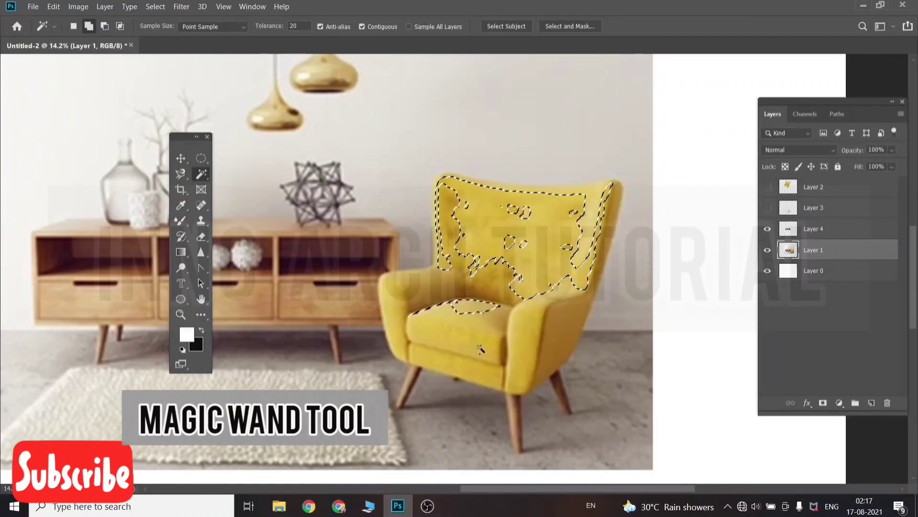
{"action": "left_click", "coordinate": [410, 284]}
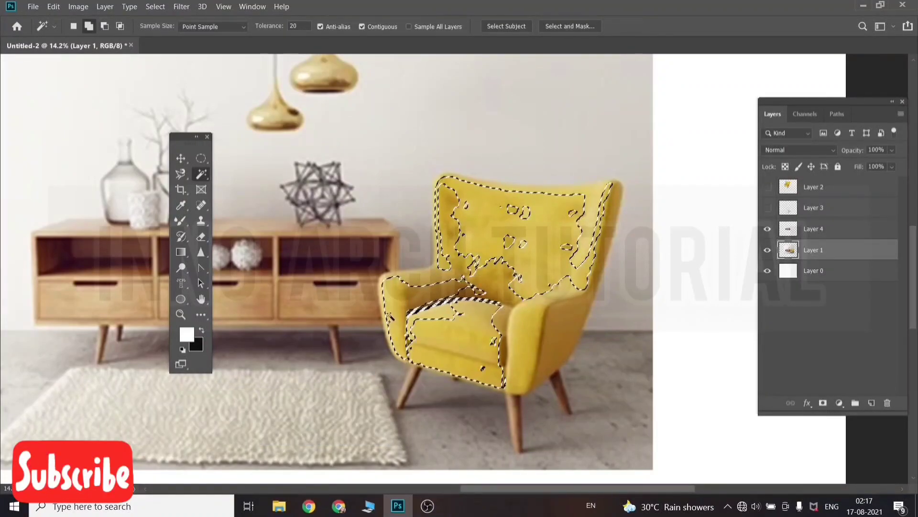